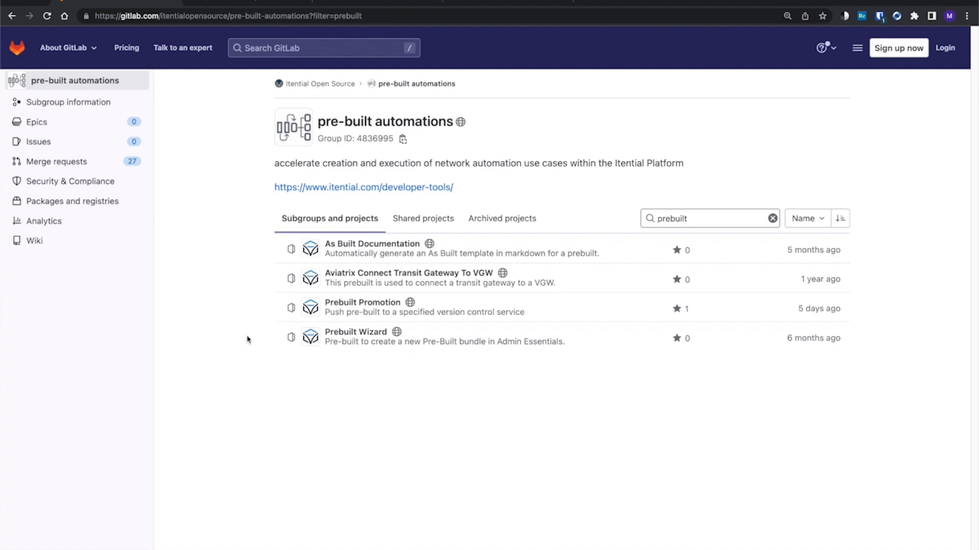
Step: Open Admin Essentials and display the details and content of the local demo-prebuilt
mouse_move(175, 79)
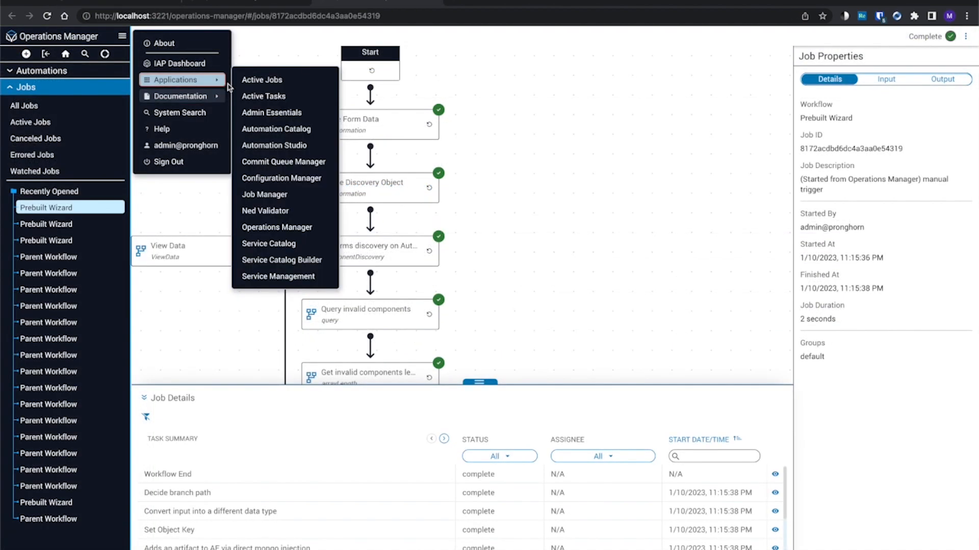
left_click(254, 112)
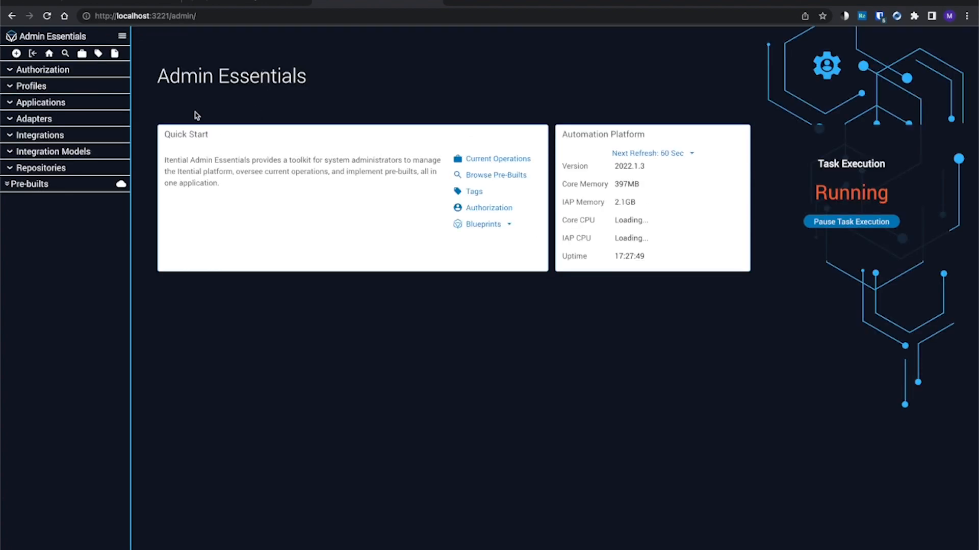
left_click(35, 183)
left_click(26, 103)
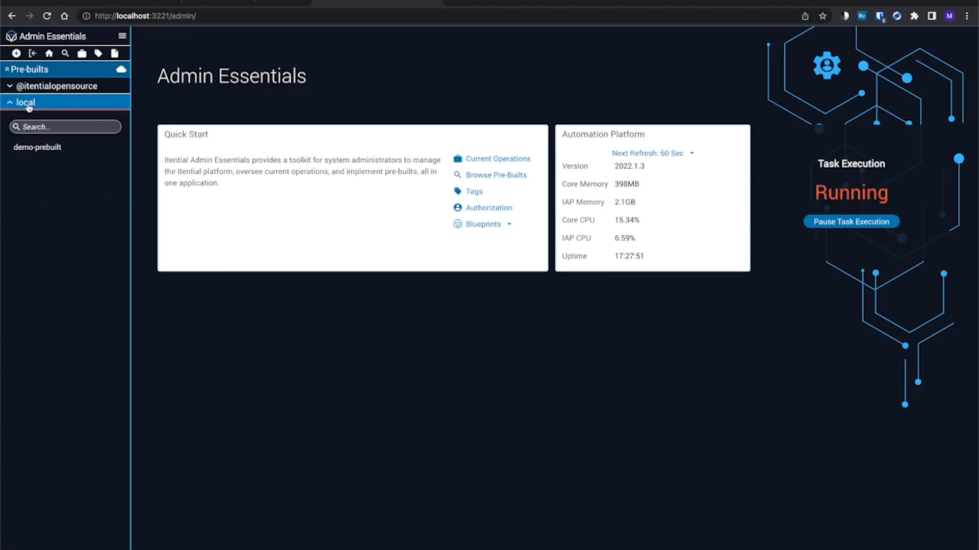
left_click(56, 148)
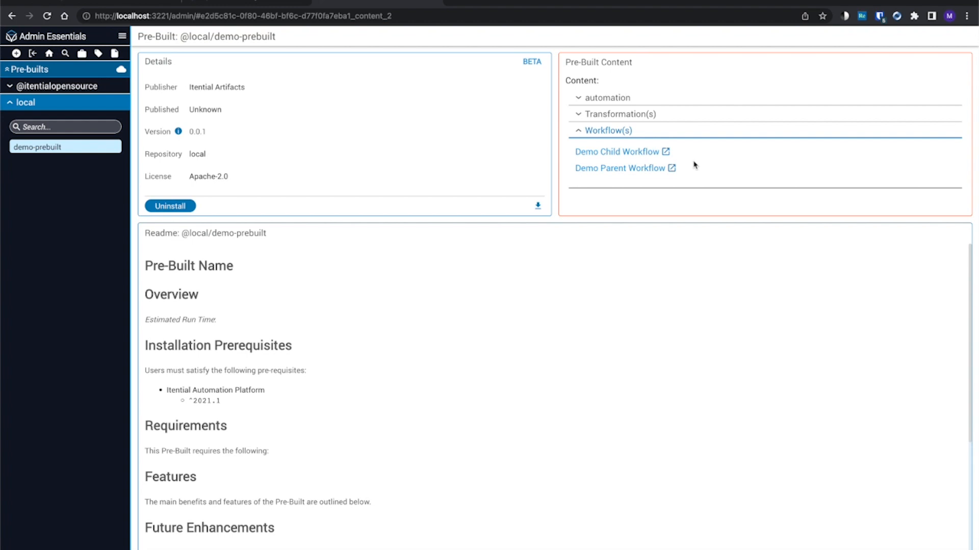
left_click(58, 88)
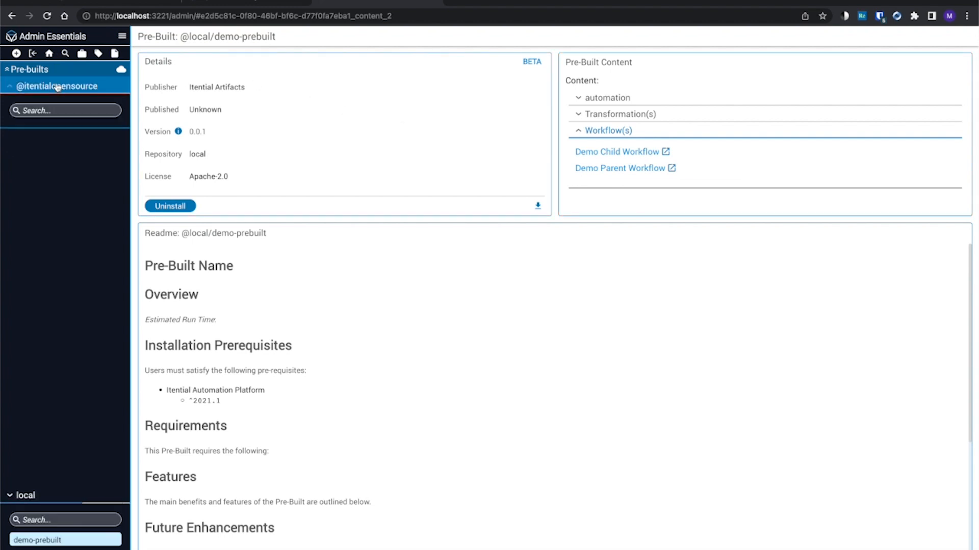
left_click(60, 132)
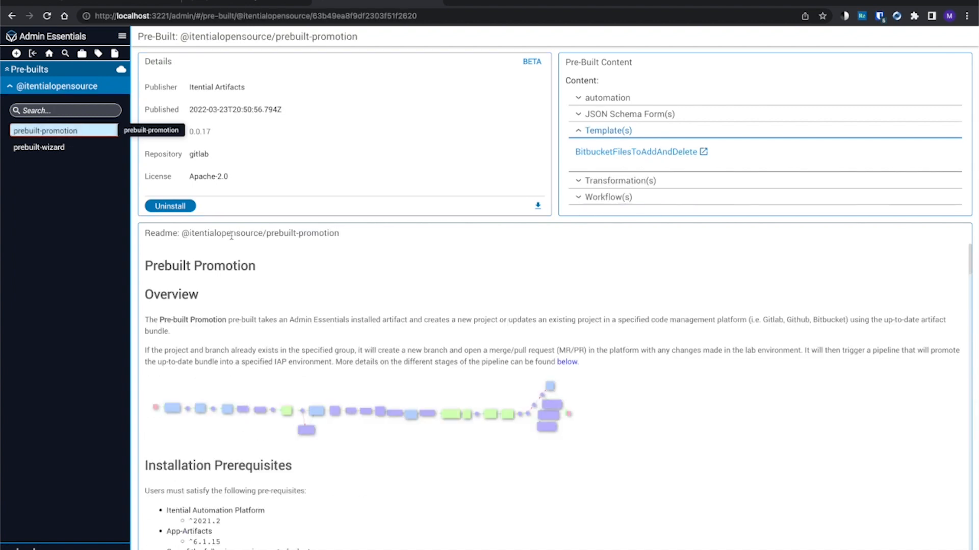
scroll(344, 298, "down", 1)
scroll(343, 297, "down", 1)
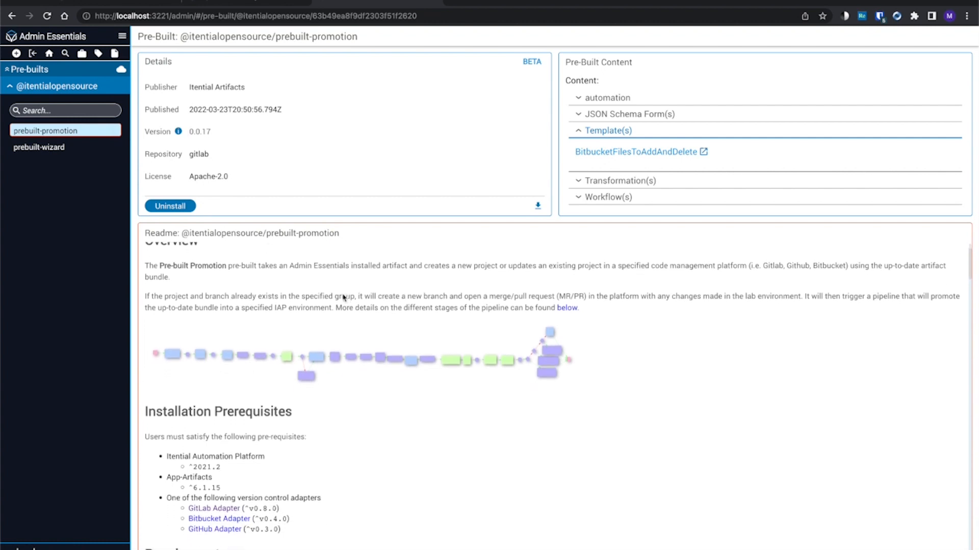
scroll(371, 310, "down", 1)
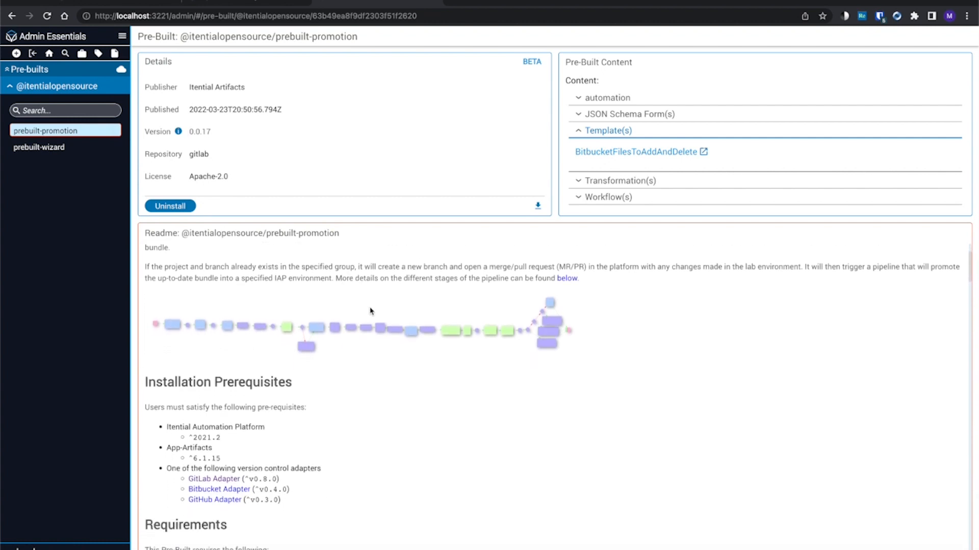
scroll(371, 310, "down", 1)
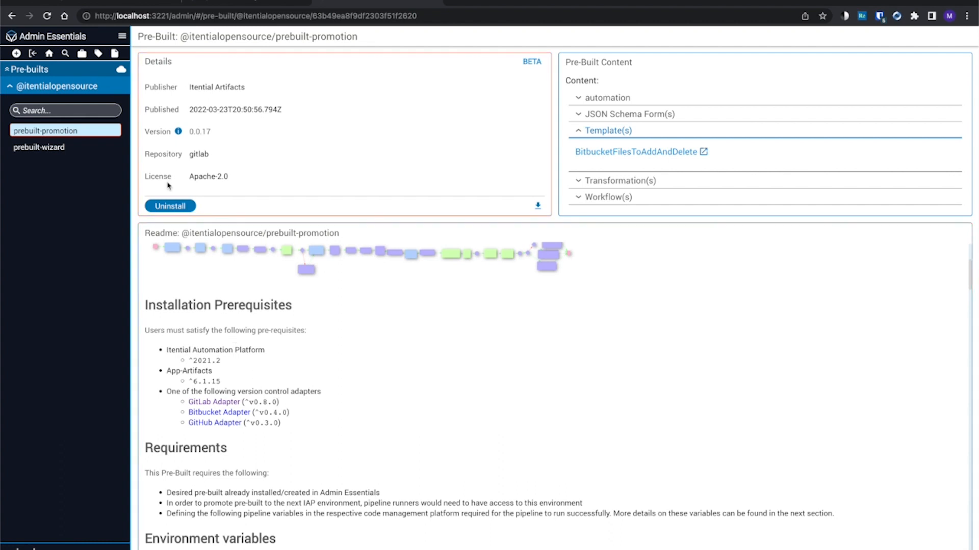
Step: Go back to the Admin Essentials home page and view the adapters of profile1
left_click(122, 36)
mouse_move(144, 80)
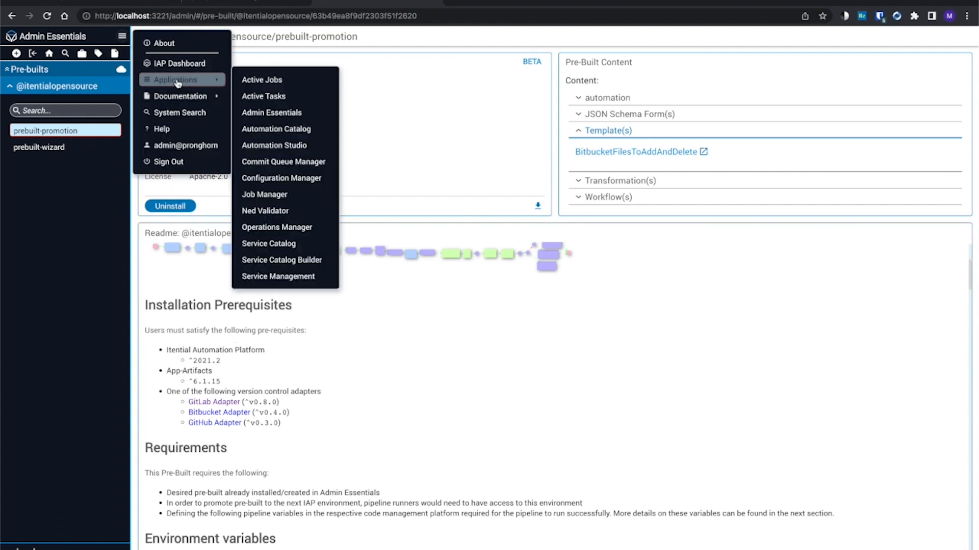
left_click(261, 112)
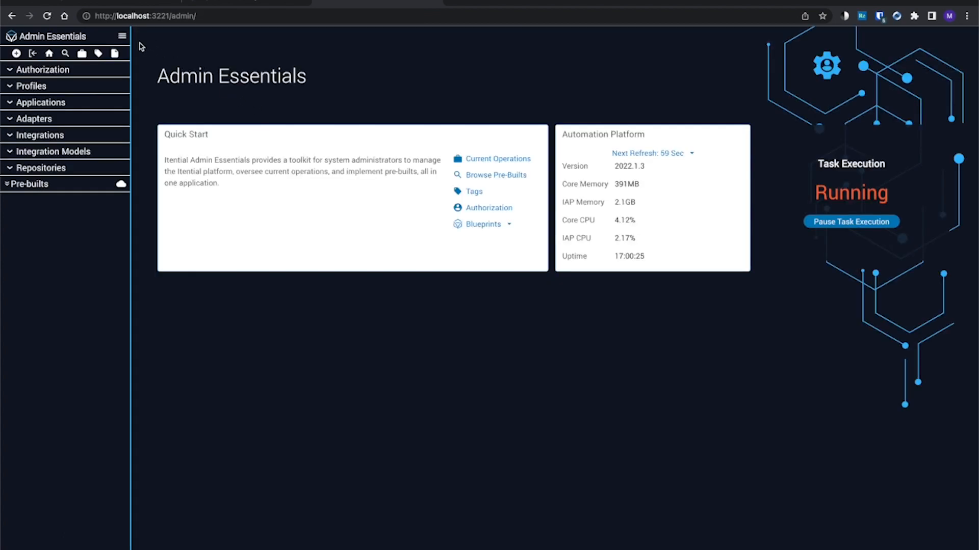
left_click(41, 86)
left_click(44, 131)
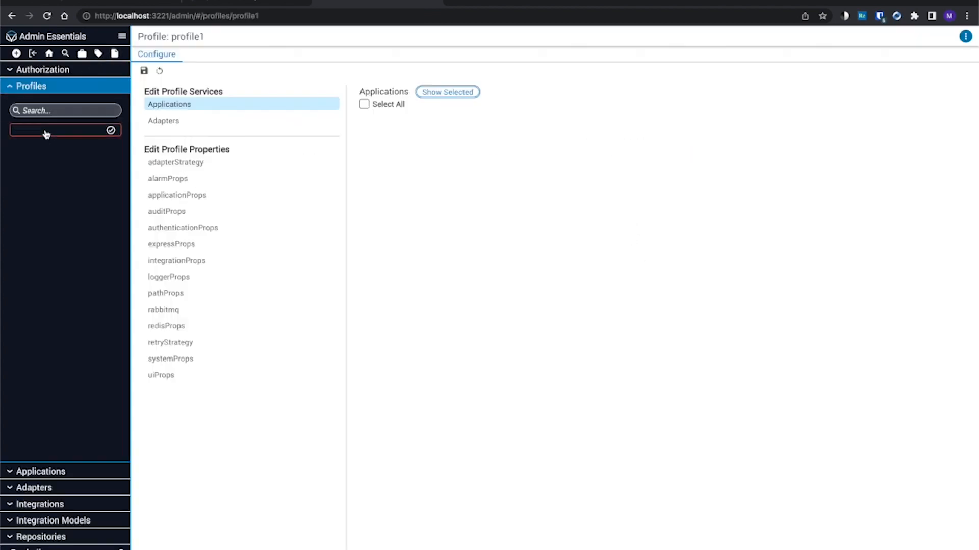
left_click(210, 53)
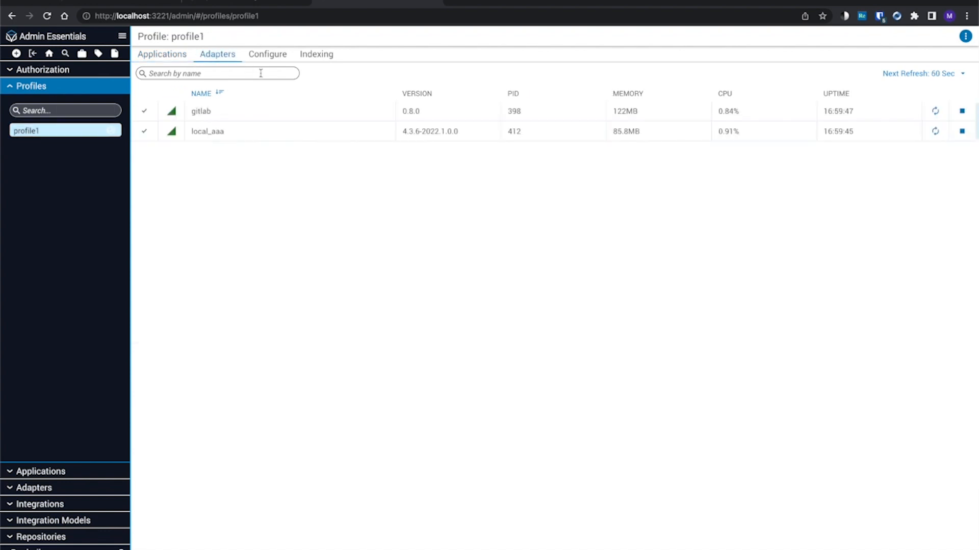
Step: Return to the prebuilt-promotion page and examine the readme's installation prerequisites and requirements
left_click(11, 17)
left_click(12, 17)
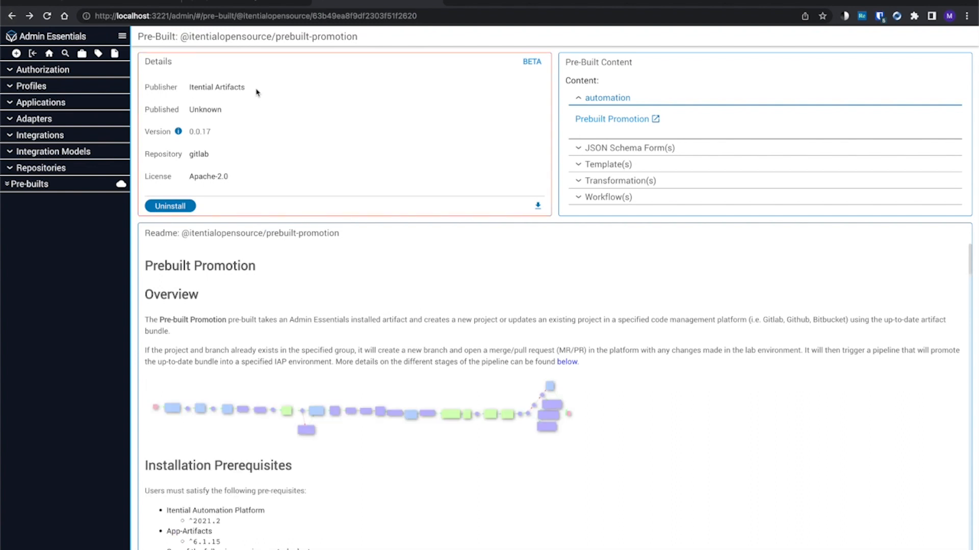
scroll(392, 312, "down", 1)
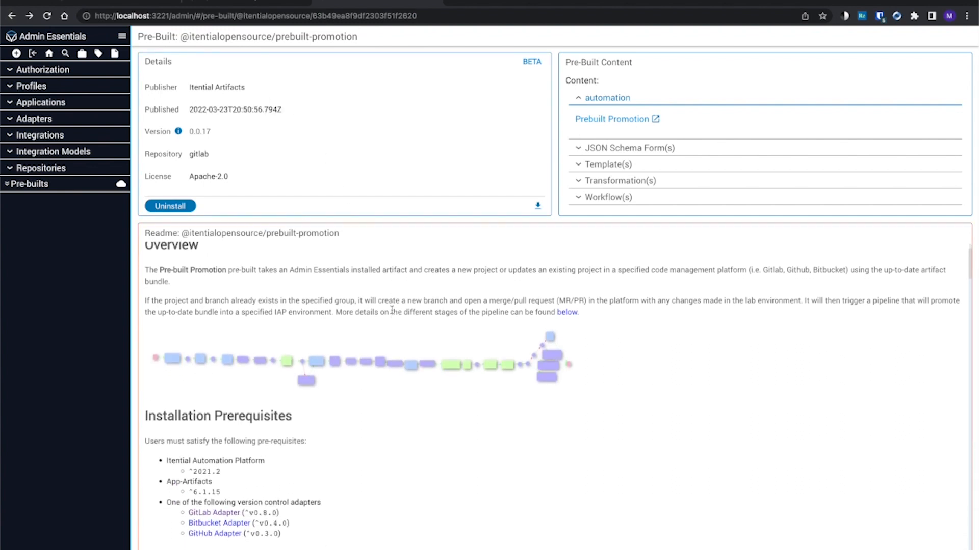
scroll(392, 312, "down", 3)
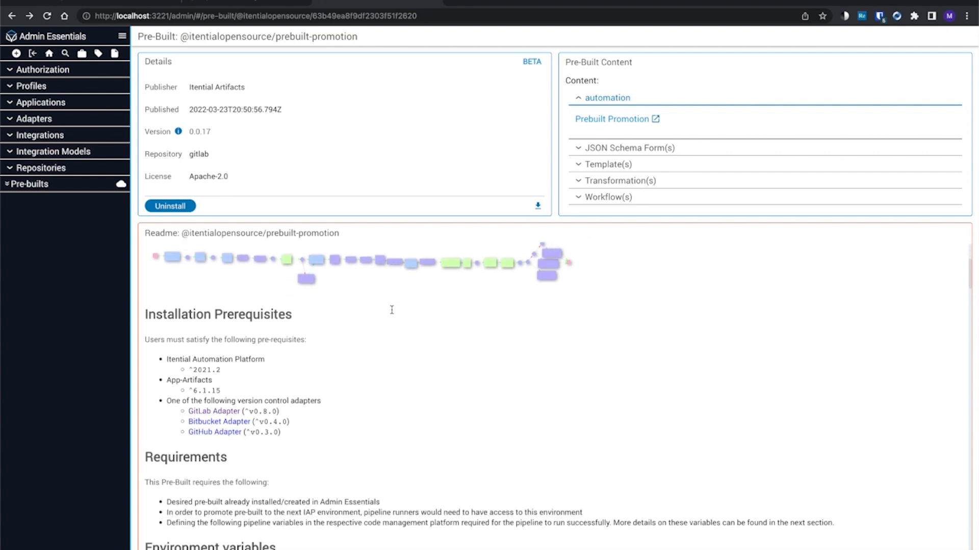
scroll(393, 313, "down", 1)
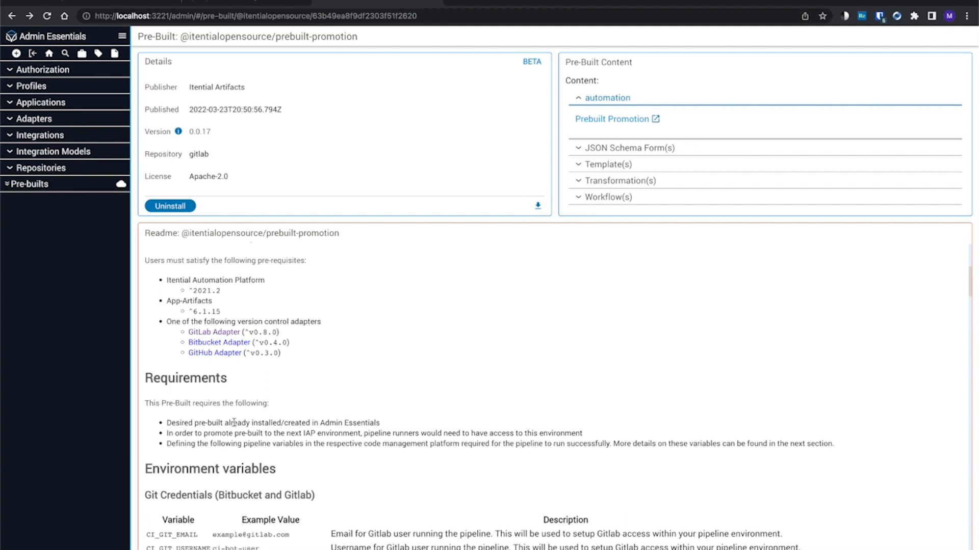
scroll(310, 421, "down", 1)
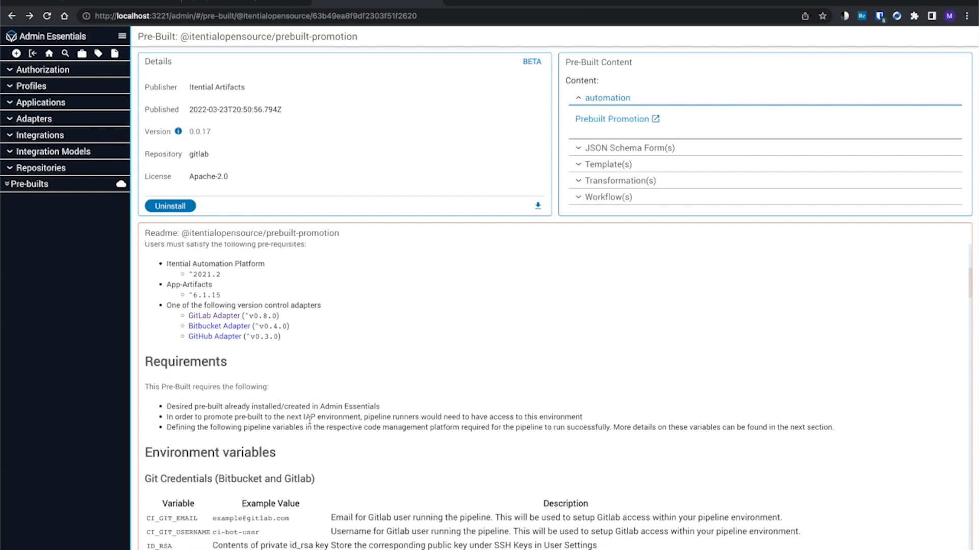
Step: List the local pre-builts and examine the Environment variables section of the prebuilt-promotion readme, including the Git credentials
left_click(18, 185)
left_click(14, 104)
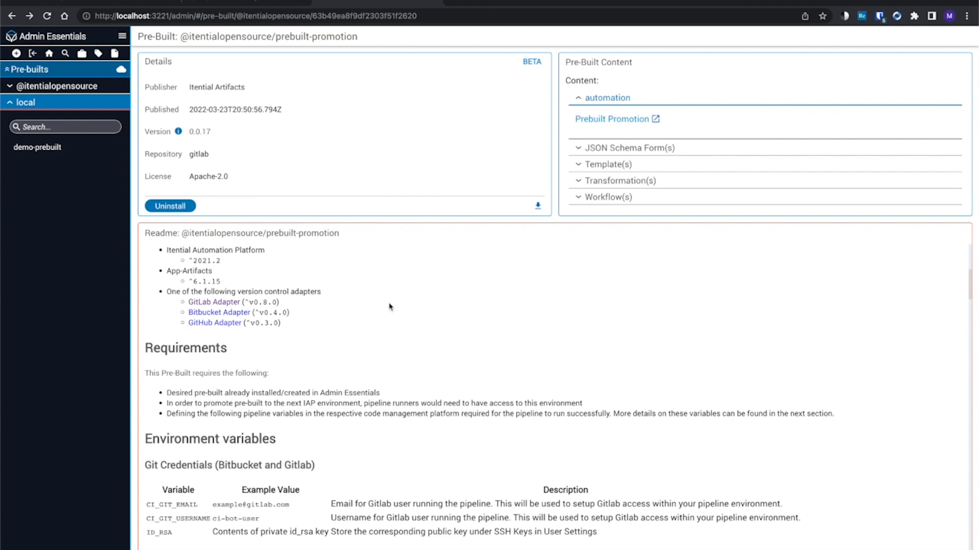
scroll(389, 306, "down", 2)
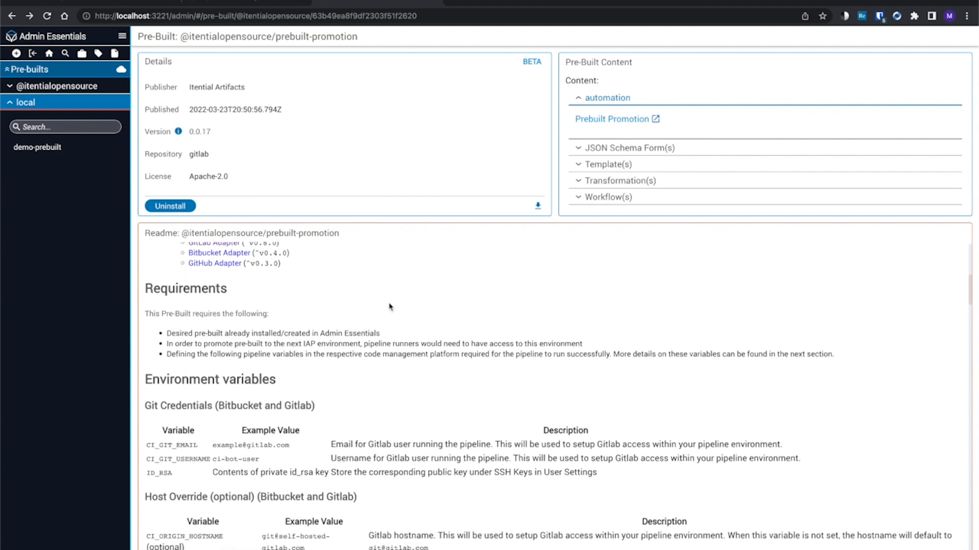
scroll(389, 306, "down", 1)
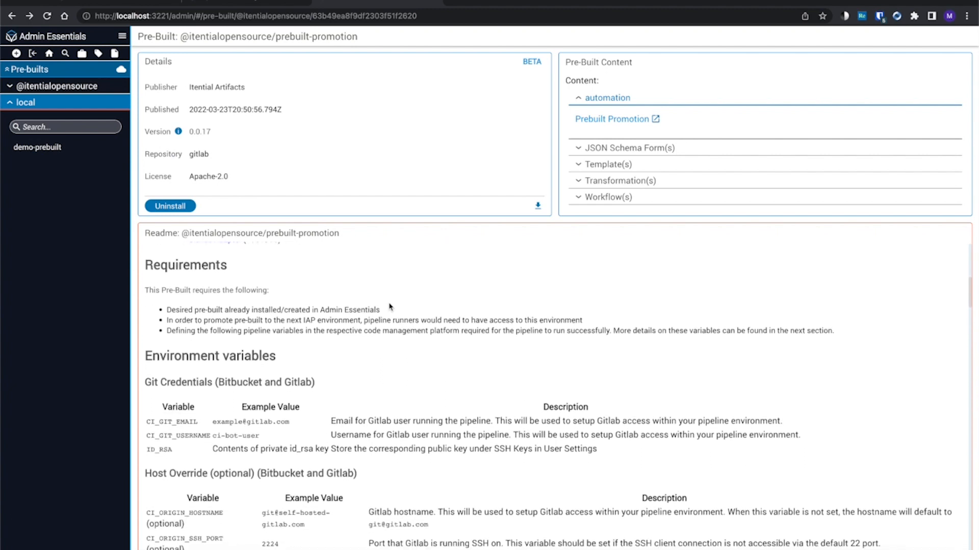
scroll(389, 307, "down", 1)
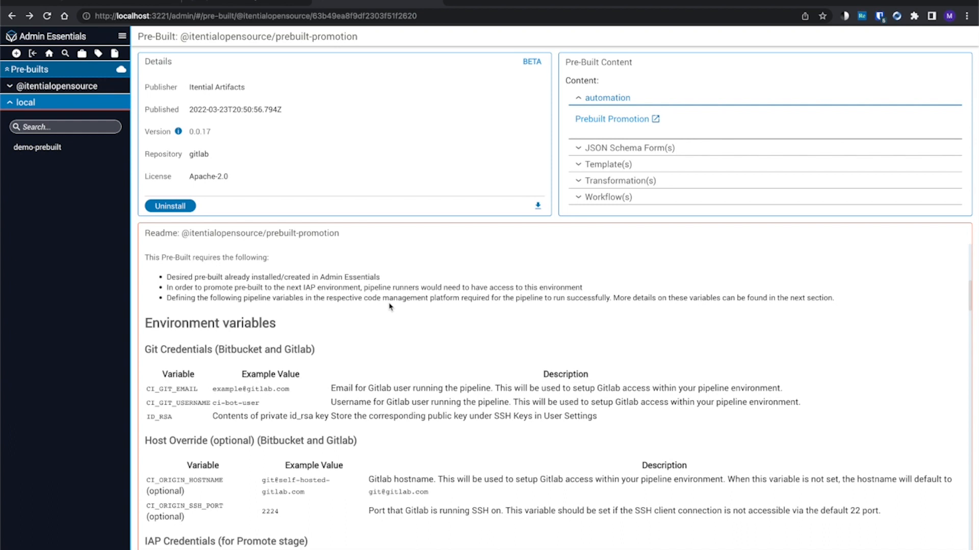
scroll(390, 306, "down", 1)
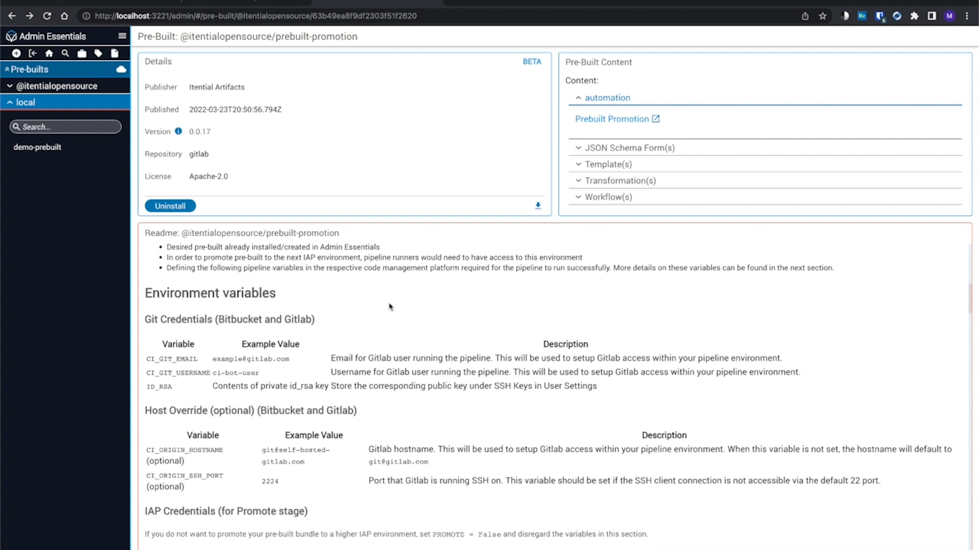
scroll(389, 306, "down", 2)
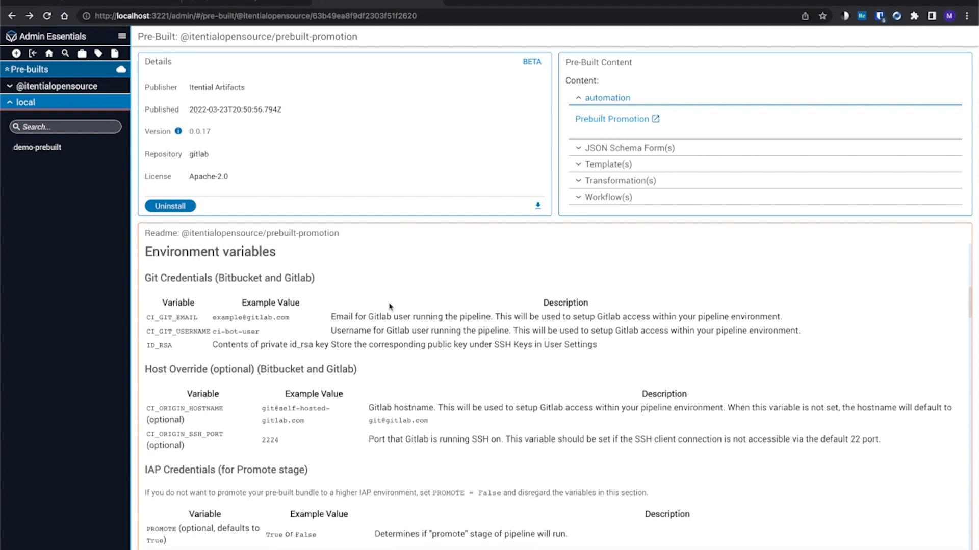
scroll(389, 307, "down", 1)
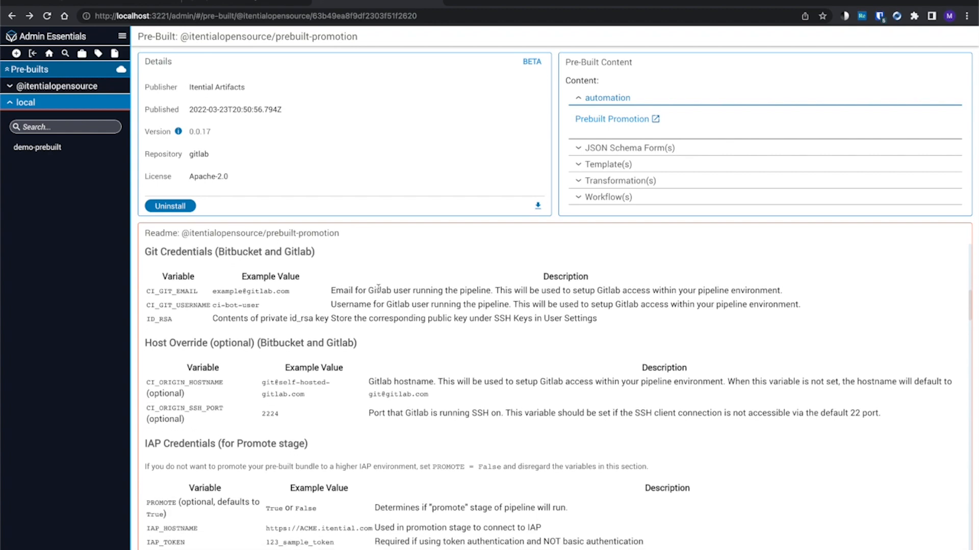
Step: Switch to GitLab and examine the variables in the dsup221 group's CI/CD settings
key("ctrl+Right")
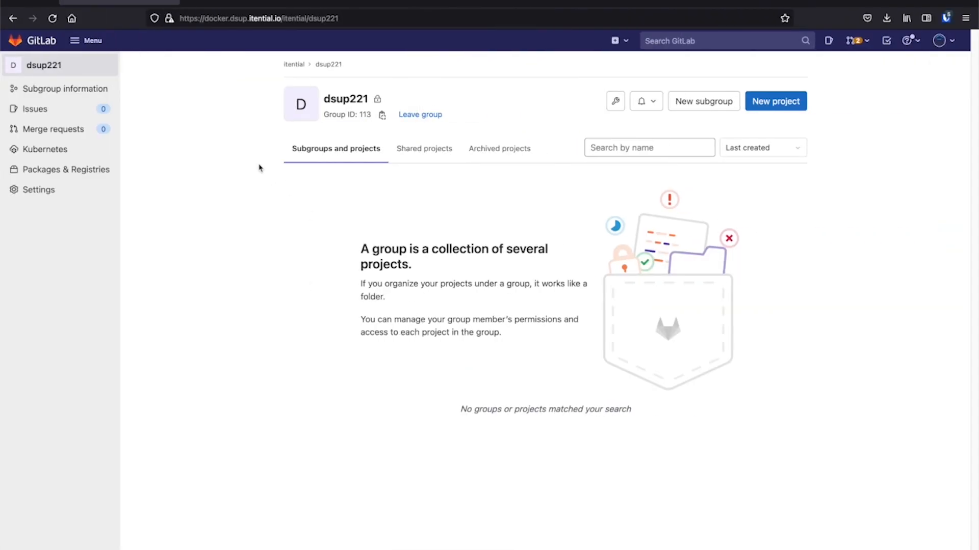
mouse_move(71, 187)
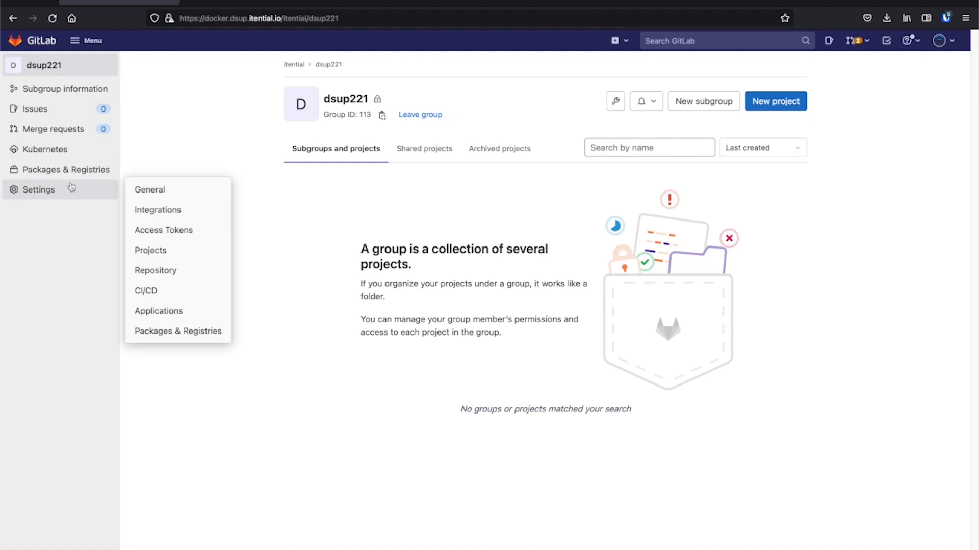
left_click(148, 290)
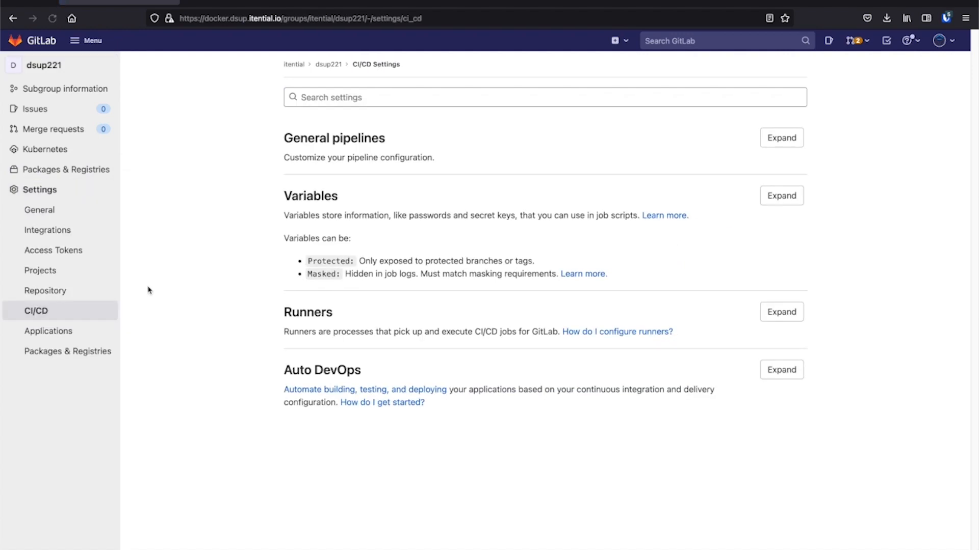
left_click(783, 204)
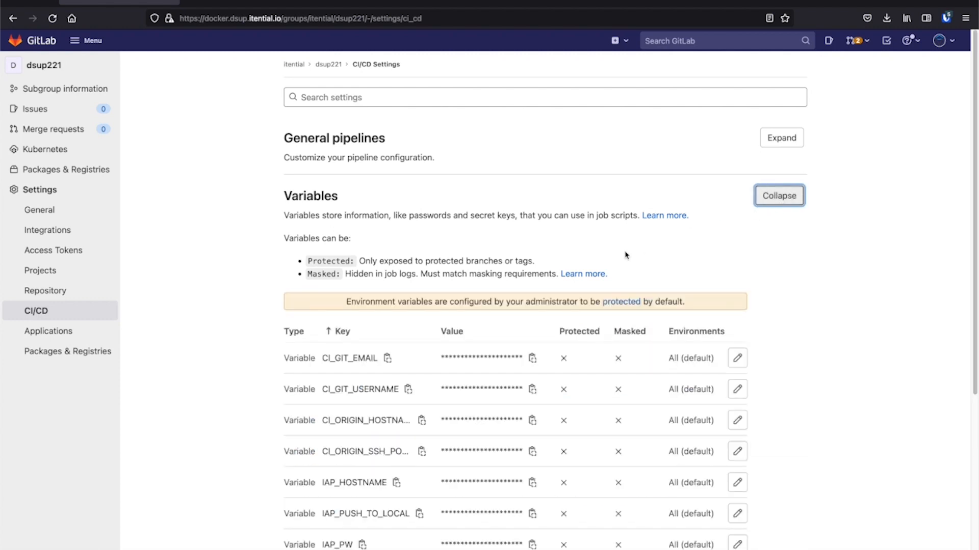
scroll(836, 303, "down", 2)
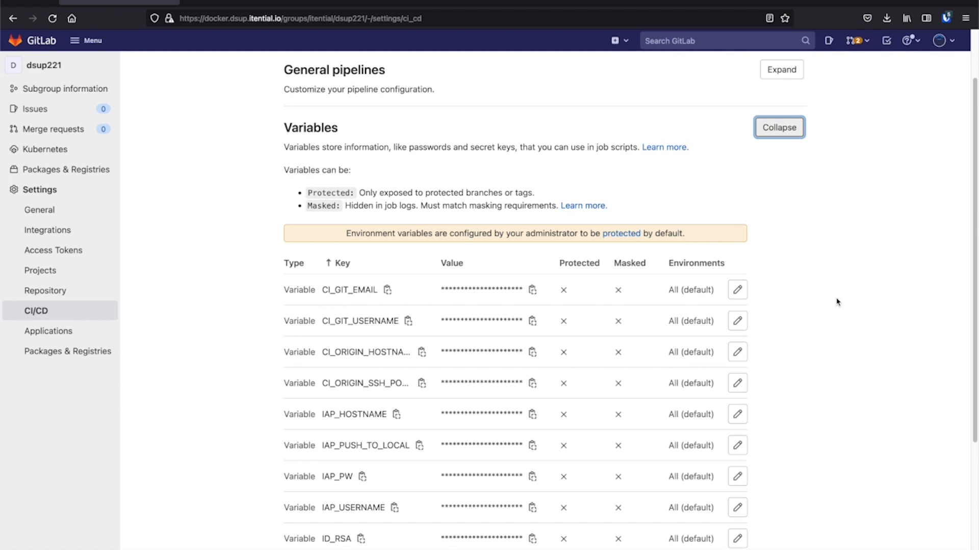
scroll(836, 302, "down", 1)
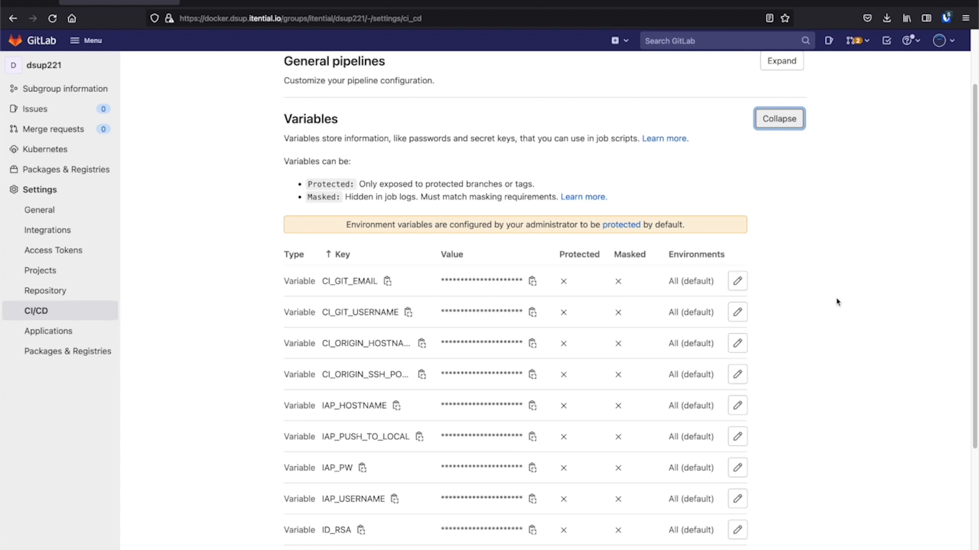
scroll(837, 302, "down", 1)
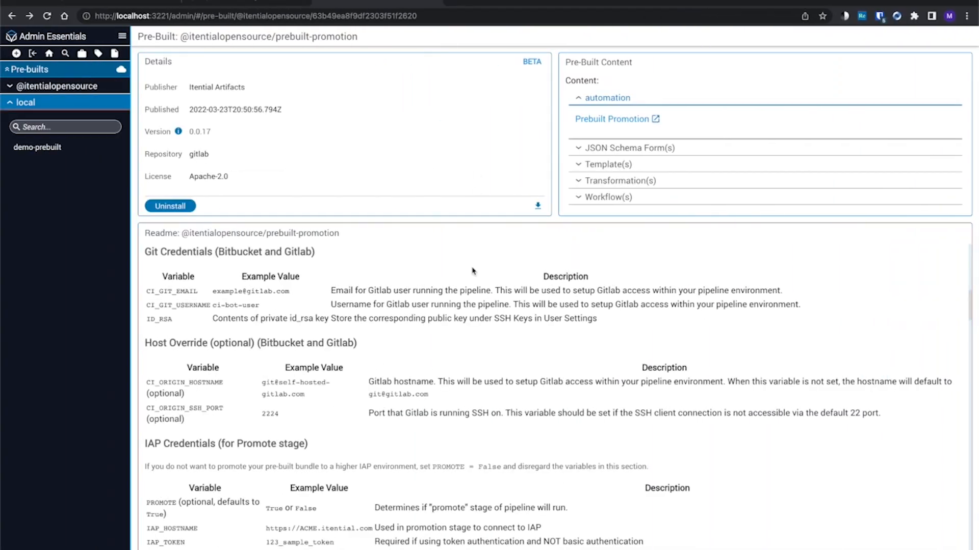
Step: In the prebuilt-promotion readme, highlight the PROMOTE = False note and review the IAP Credentials variables for the promote stage
scroll(427, 377, "down", 1)
triple_click(397, 423)
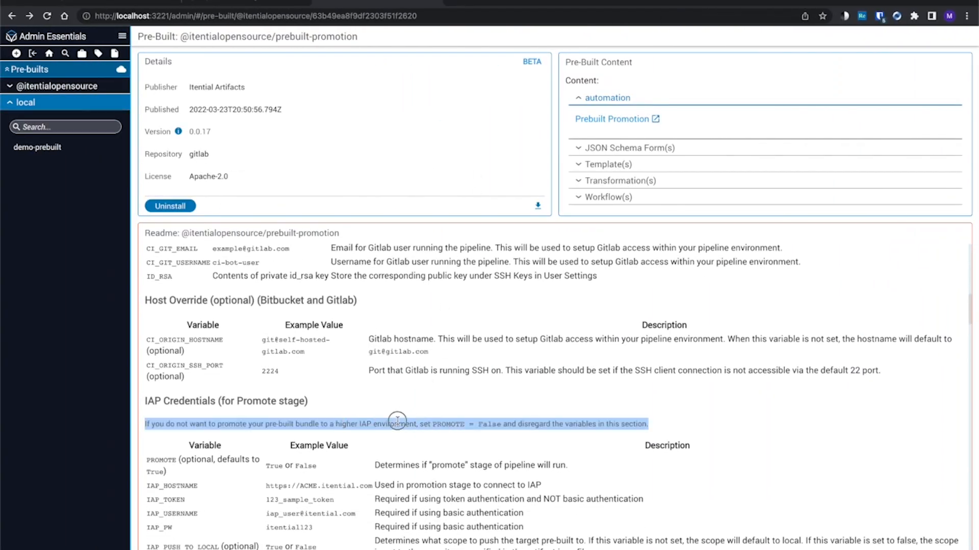
scroll(606, 407, "down", 1)
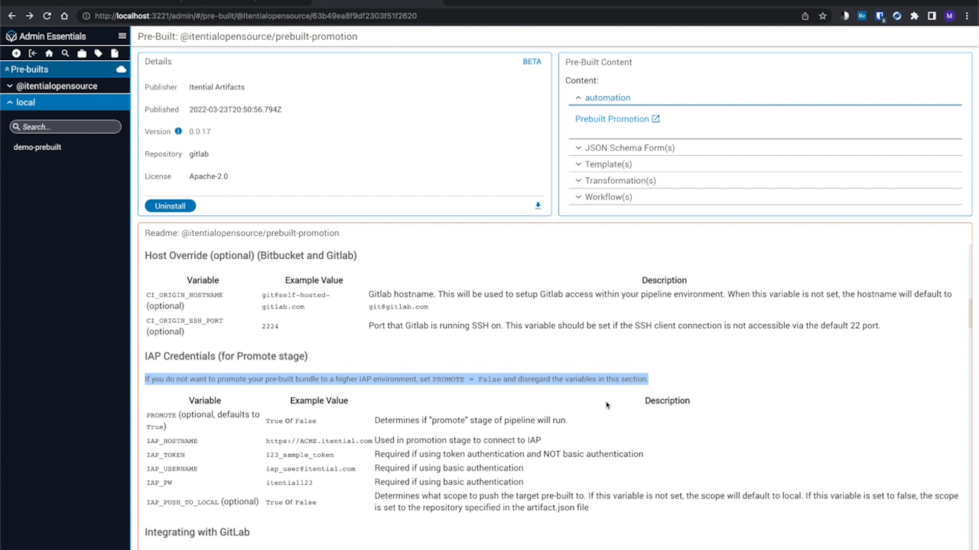
scroll(606, 405, "down", 1)
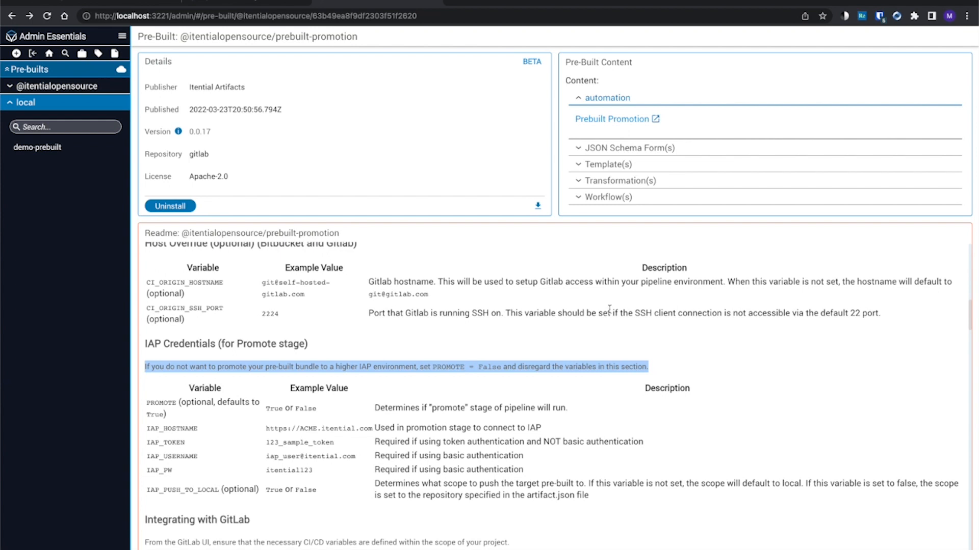
Step: Open the Prebuilt Promotion automation from the pre-built's content and bring up its manual trigger's run form
left_click(785, 359)
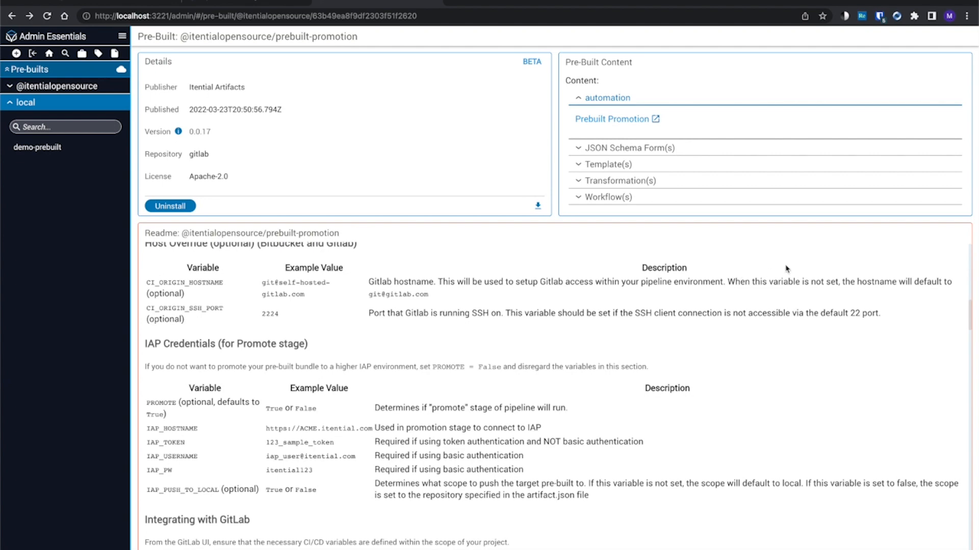
left_click(655, 119)
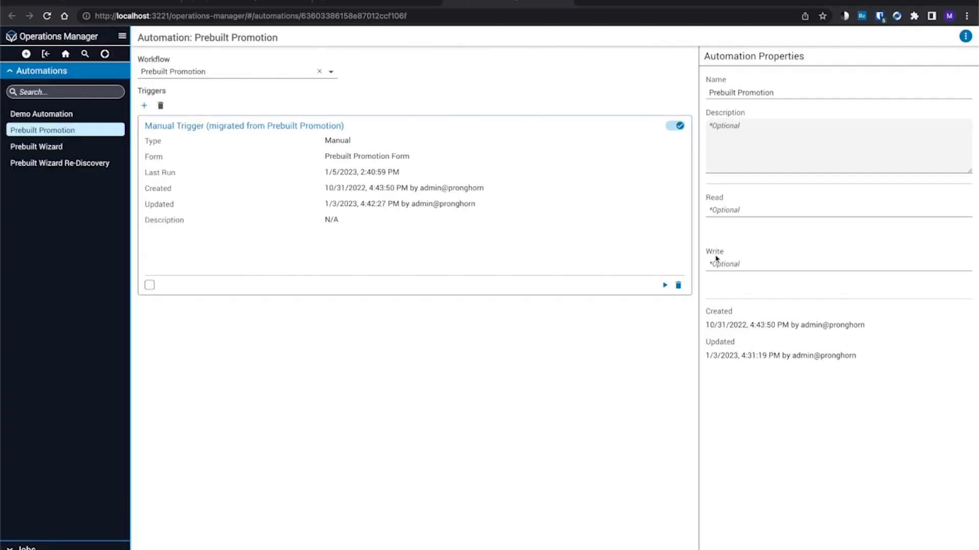
left_click(664, 286)
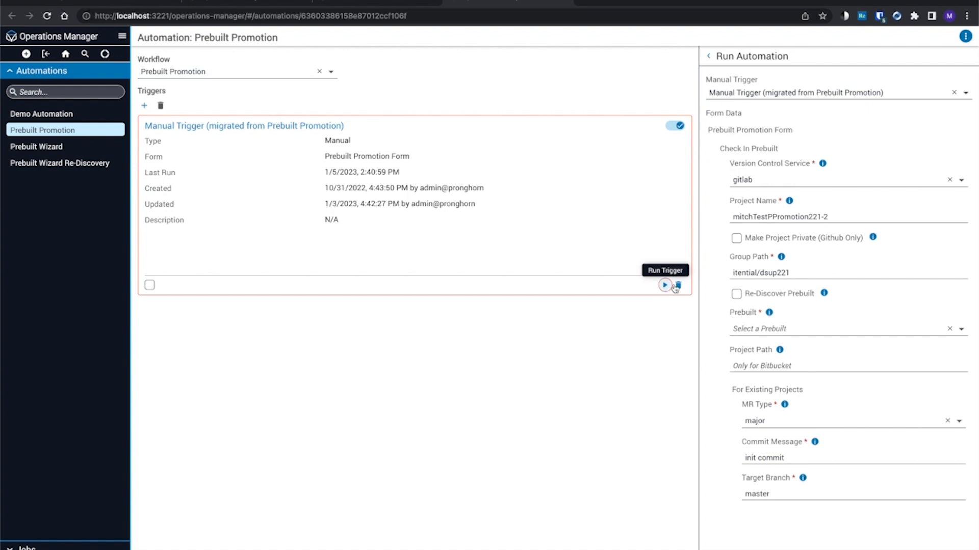
Step: Choose gitlab as the version control service and set the project name to Demo Prebuilt
left_click(867, 184)
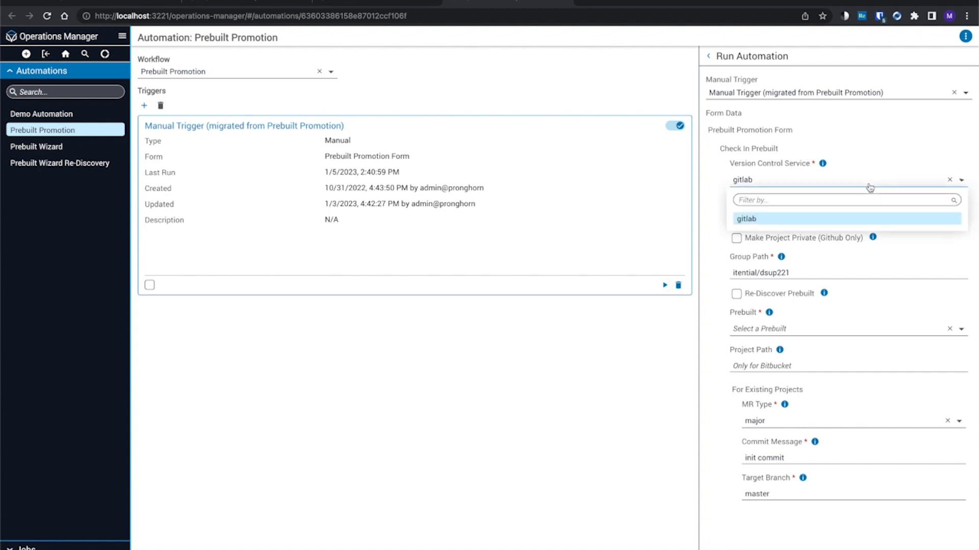
left_click(809, 220)
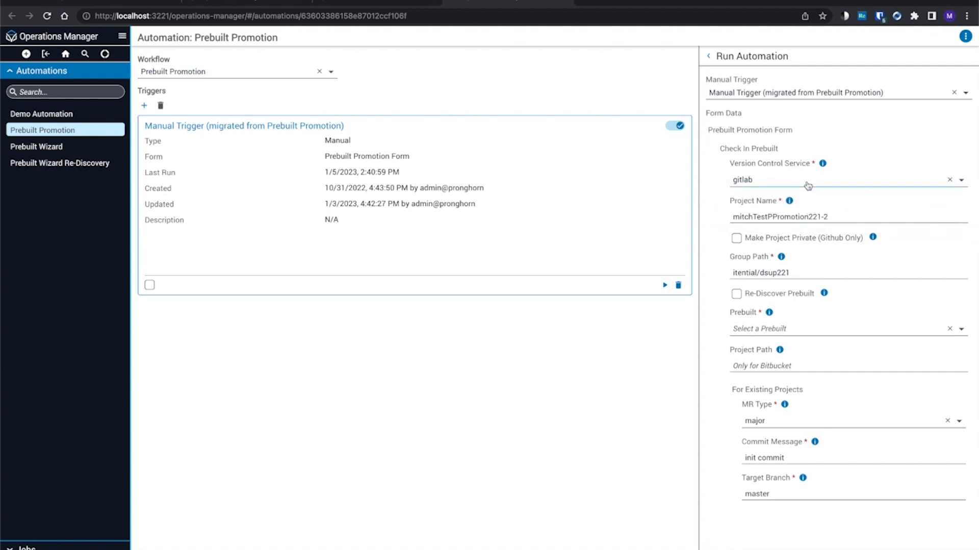
double_click(818, 213)
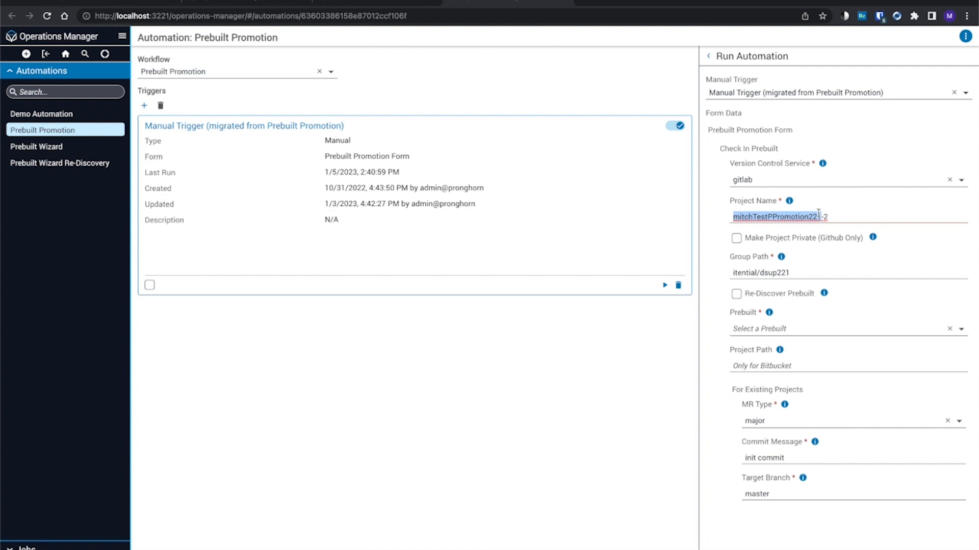
key("shift+End")
type("Demo Prebuilt")
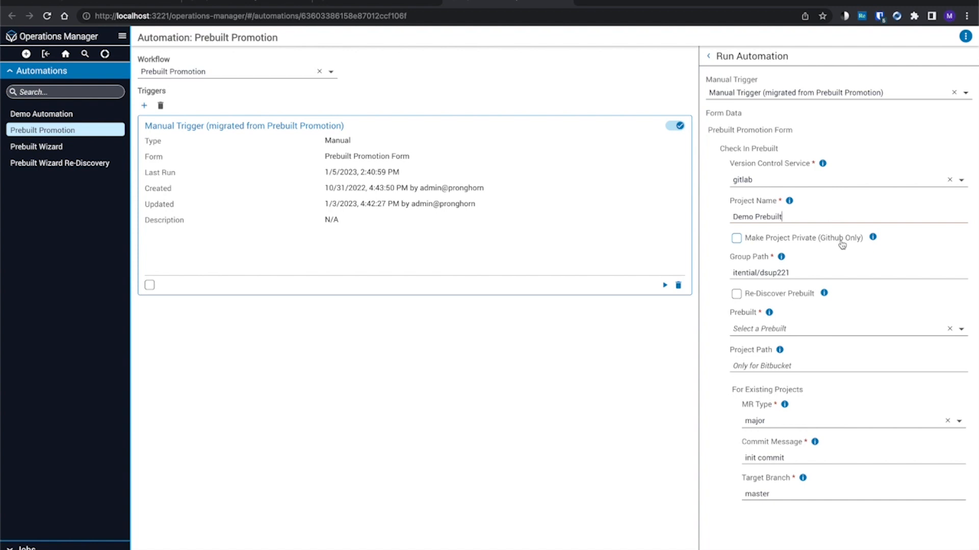
Step: Check the group path against the dsup221 group's overview page in GitLab and return to the Run Automation form
left_click(822, 269)
key("ctrl+Right")
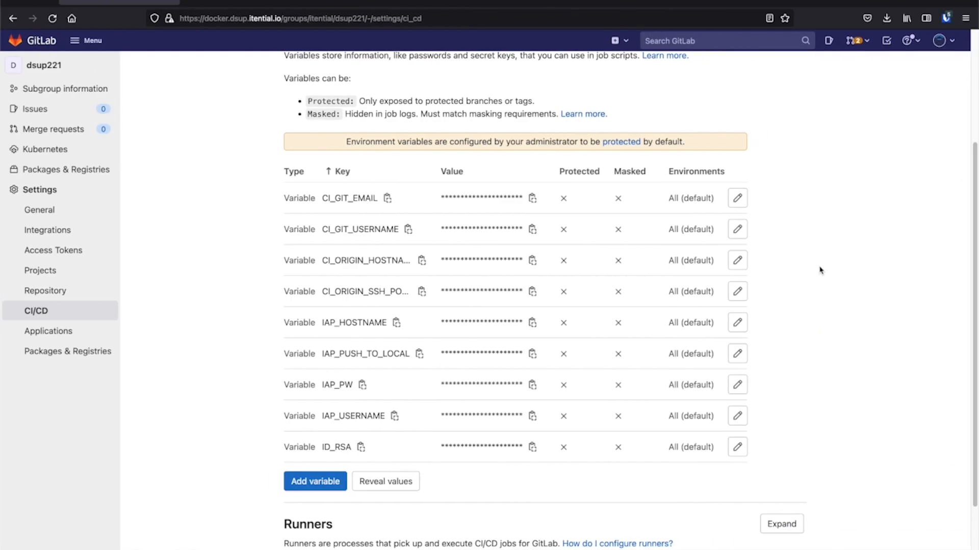
scroll(698, 178, "up", 3)
left_click(333, 66)
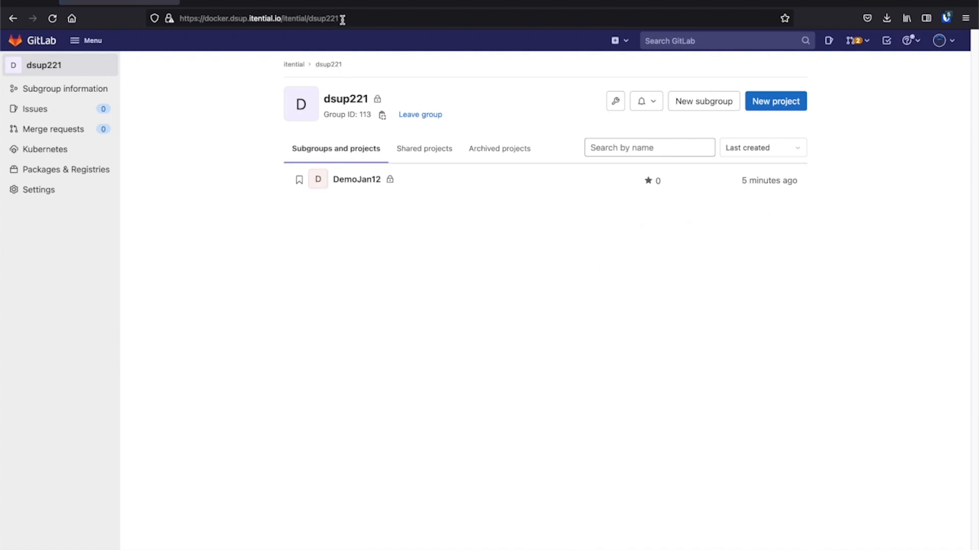
key("ctrl+Left")
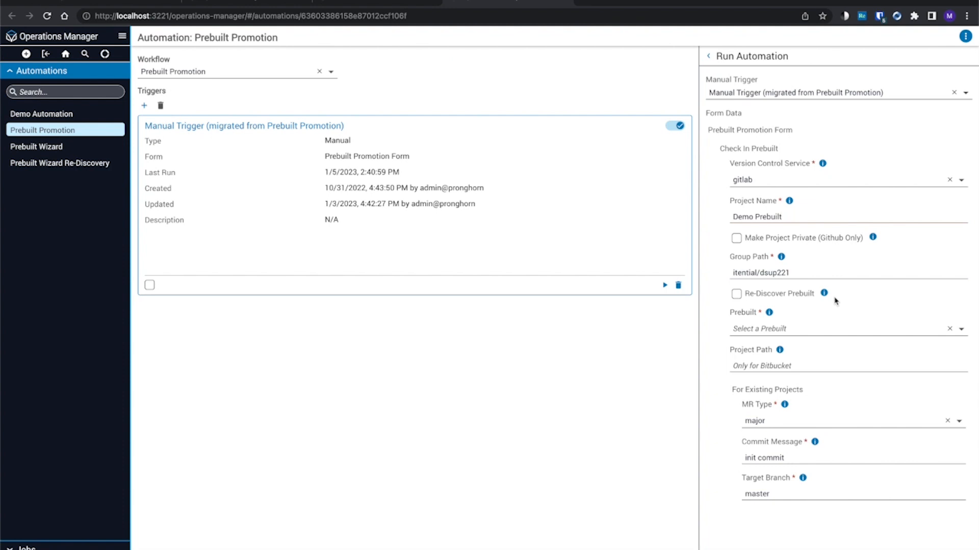
mouse_move(825, 295)
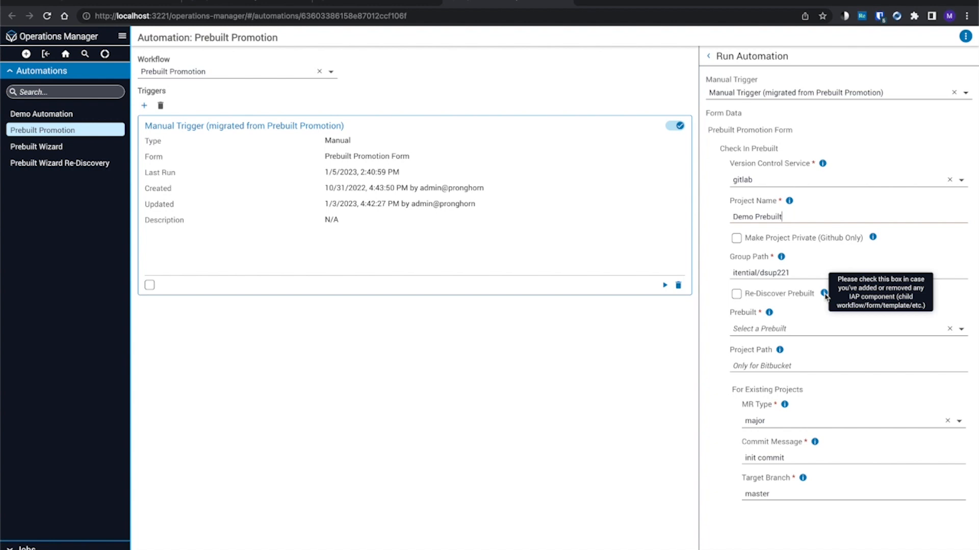
left_click(815, 329)
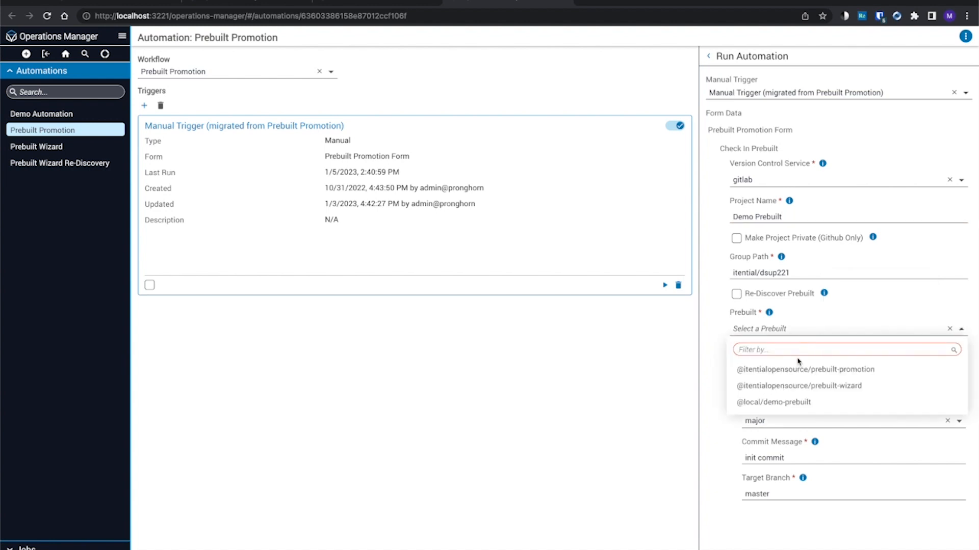
left_click(763, 403)
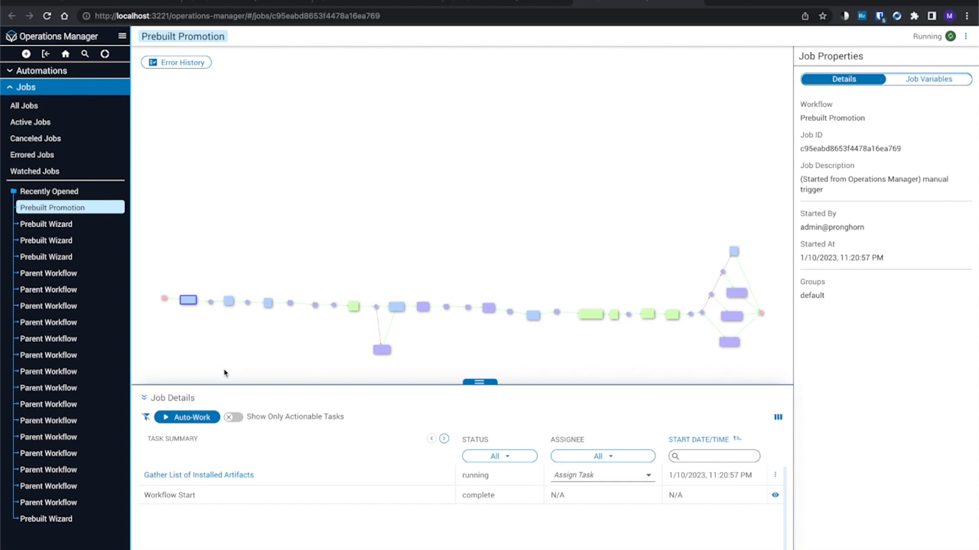
left_click(203, 417)
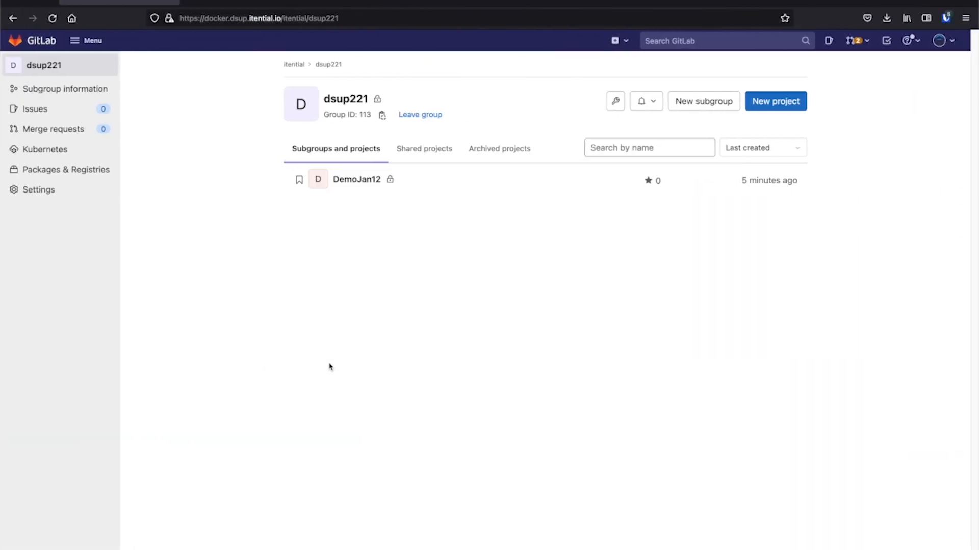
Step: In GitLab, reload the dsup221 group and open the Demo Prebuilt project's init commit pipeline to check its progress through the stages
key("super+r")
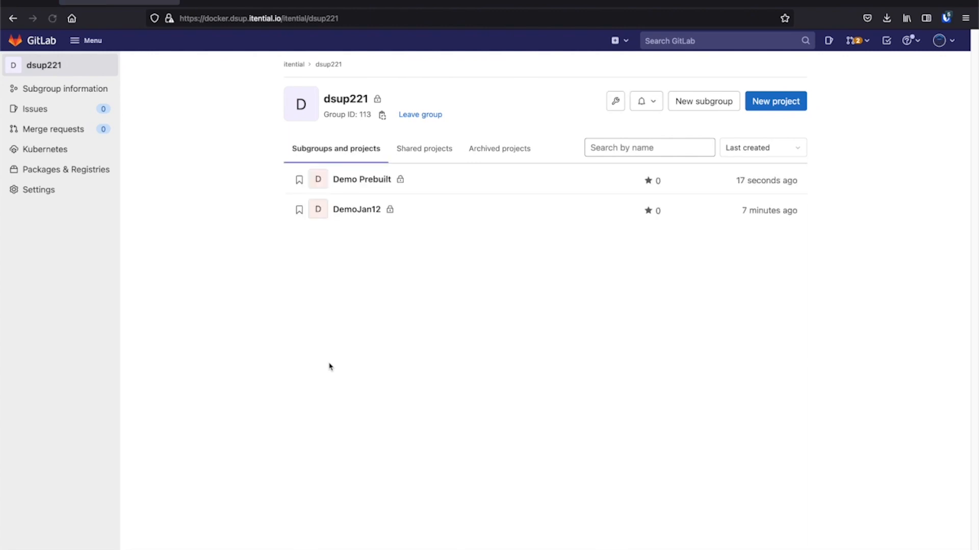
left_click(372, 181)
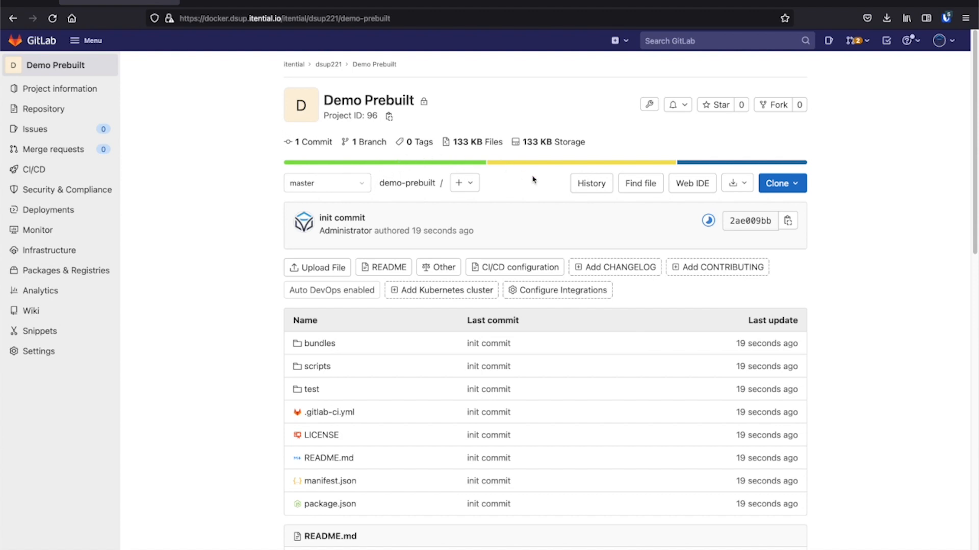
left_click(581, 188)
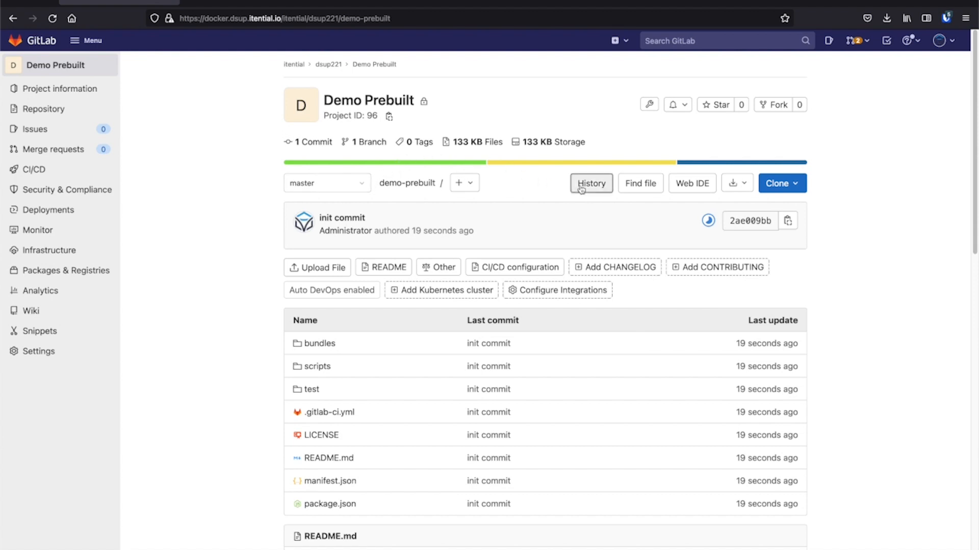
left_click(709, 222)
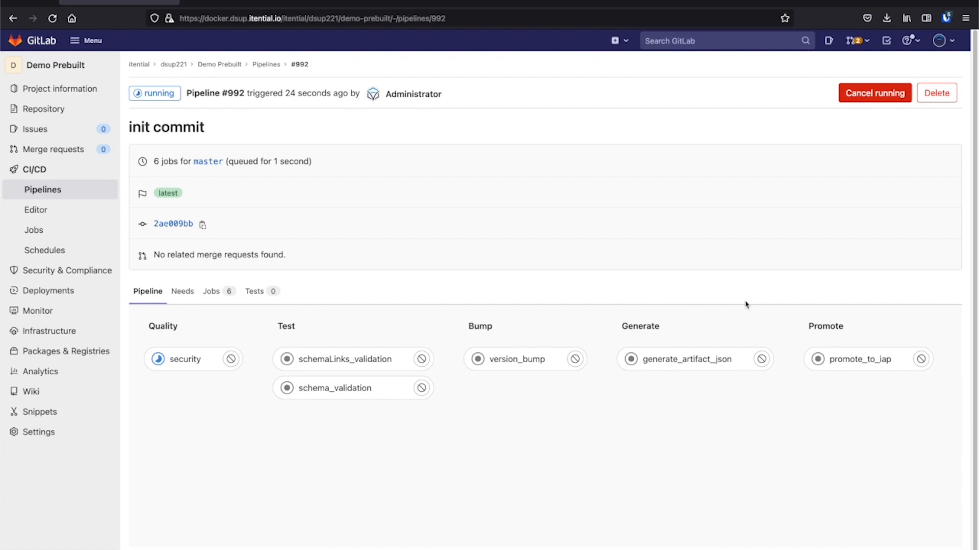
key("super+r")
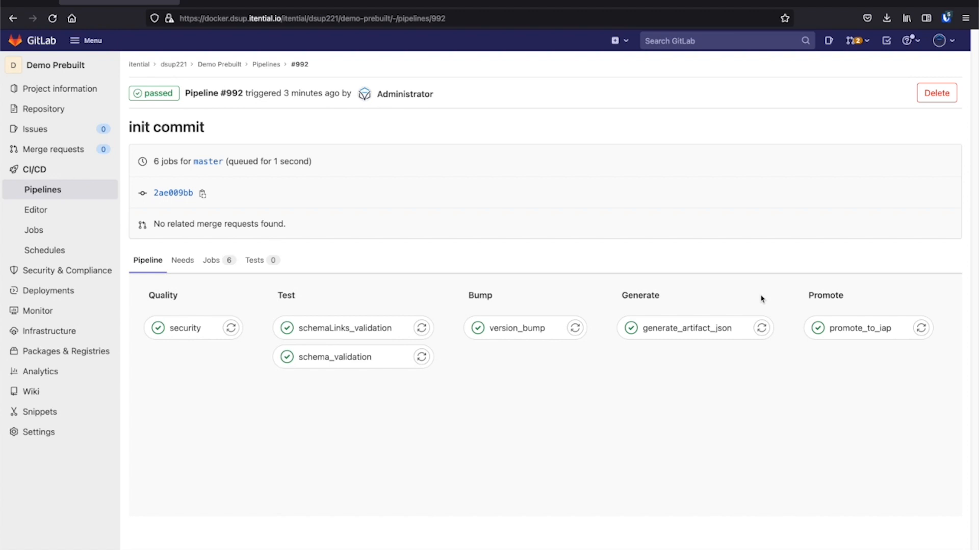
Step: Switch to the target environment's Admin Essentials, open the local demo-prebuilt, and examine its transformations and workflows
key("ctrl+Tab")
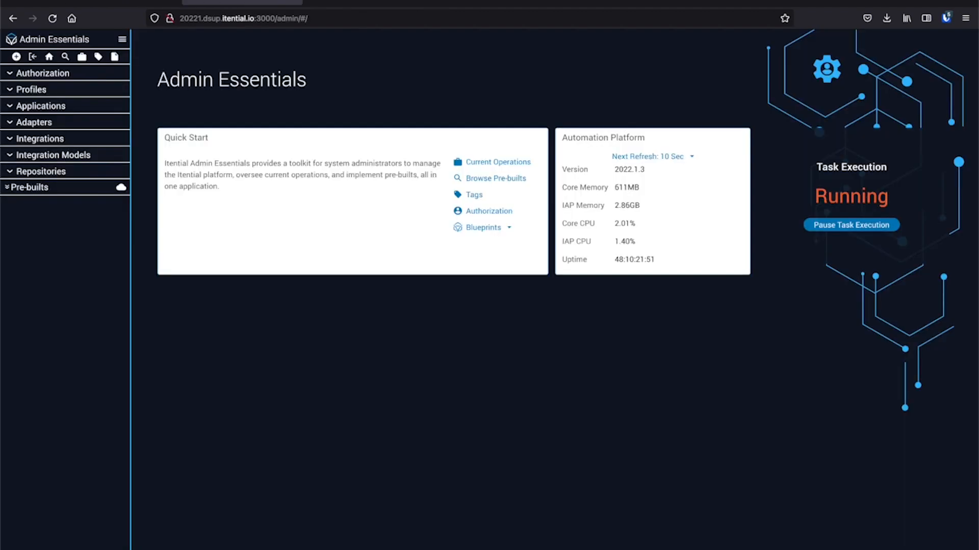
key("ctrl+r")
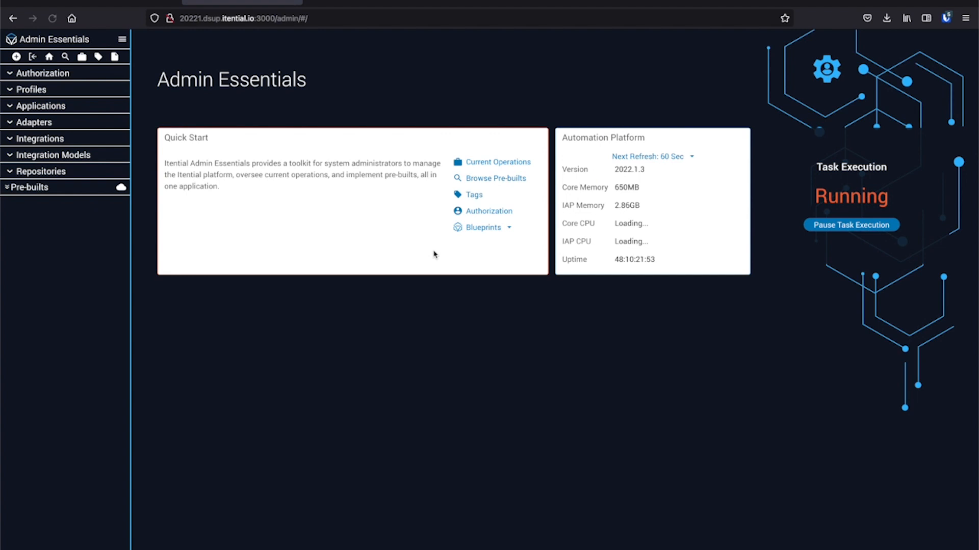
left_click(8, 188)
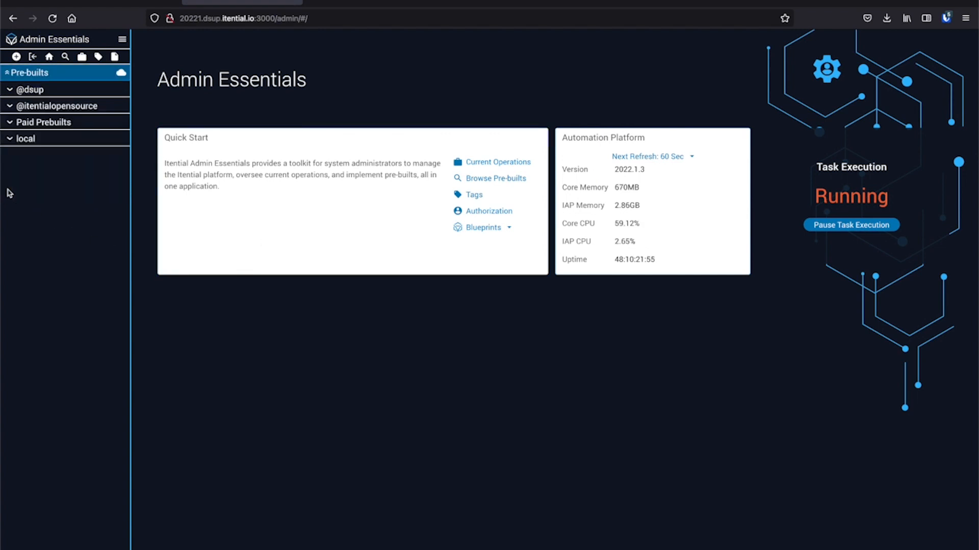
left_click(9, 140)
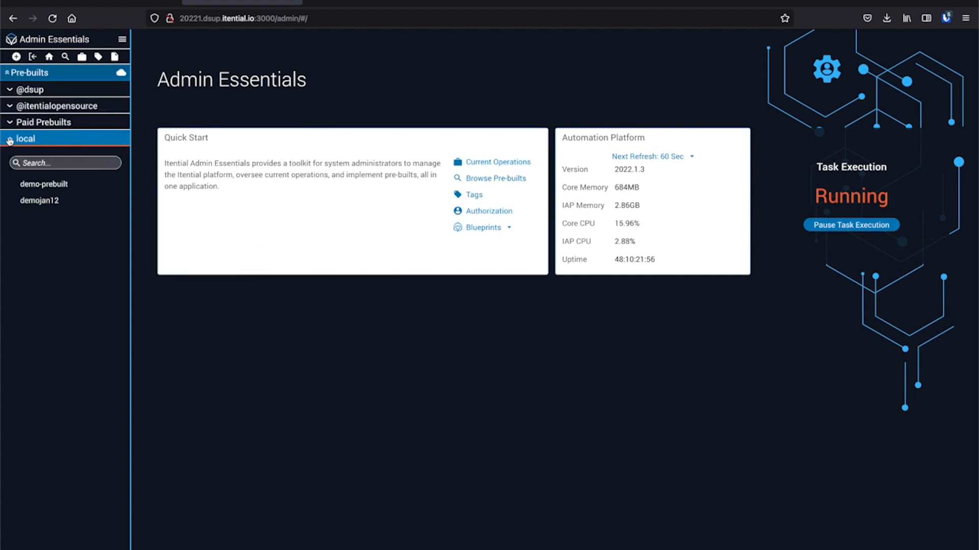
left_click(33, 186)
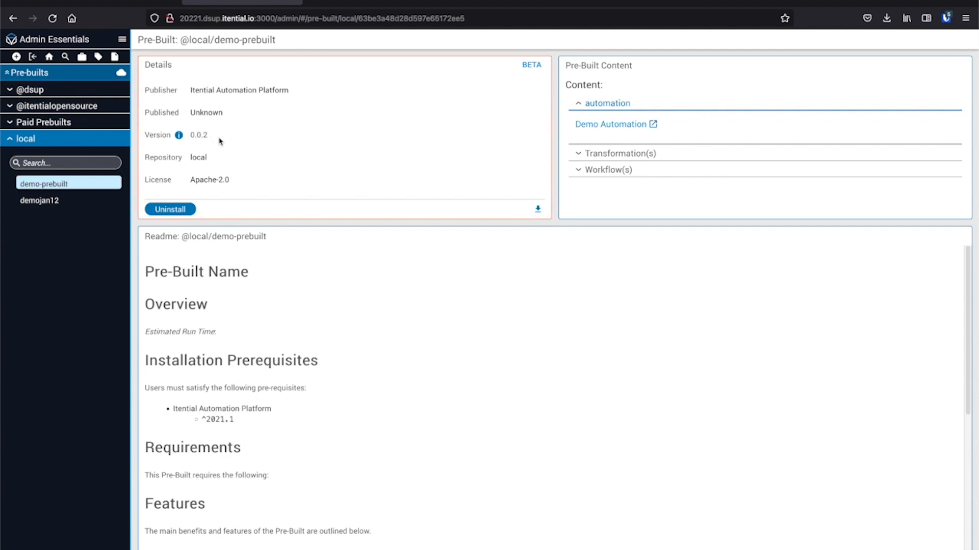
left_click(579, 153)
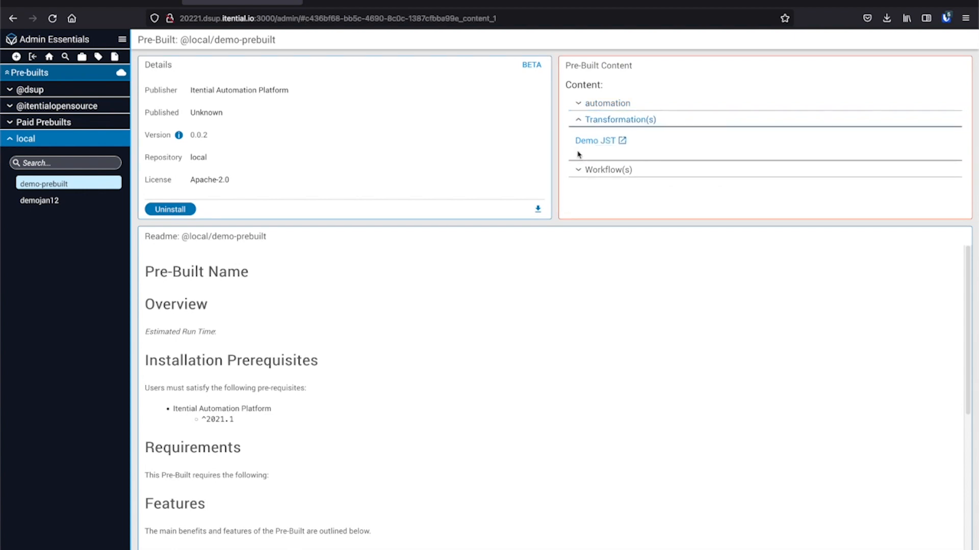
left_click(580, 169)
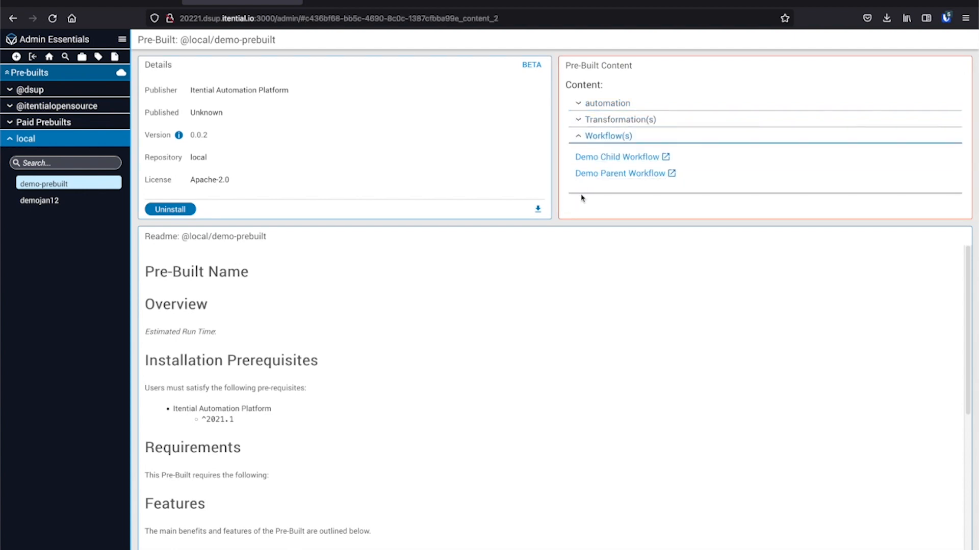